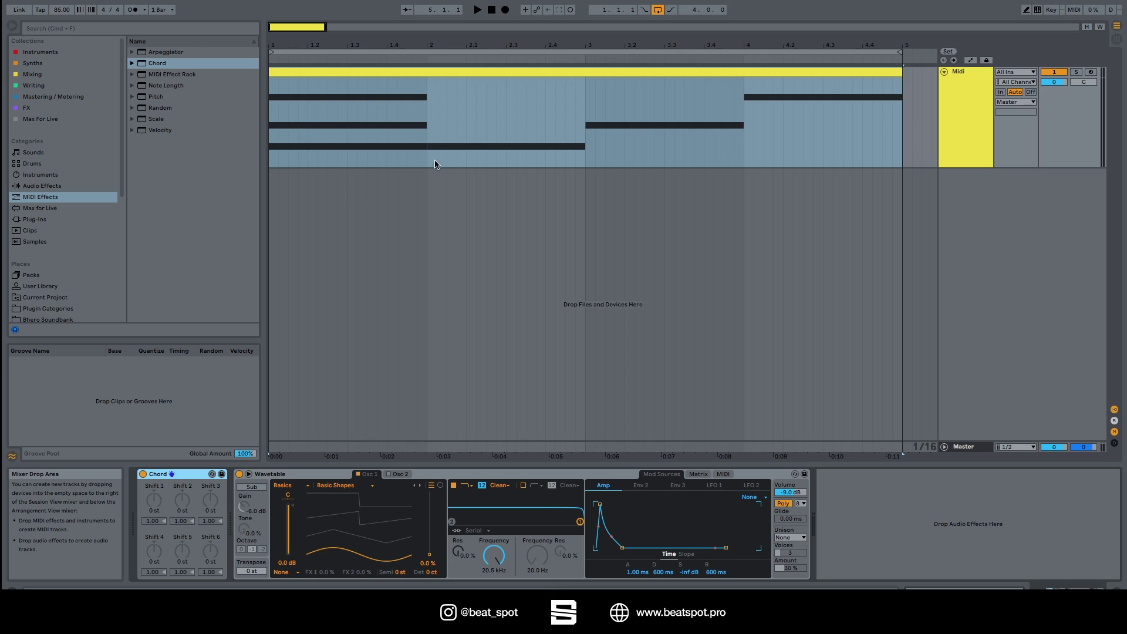
Set playback to start at bar 2, raise Wavetable's amp sustain to 0.0 dB with an 870 ms decay, and audition the note
{"action": "left_click", "coordinate": [429, 126]}
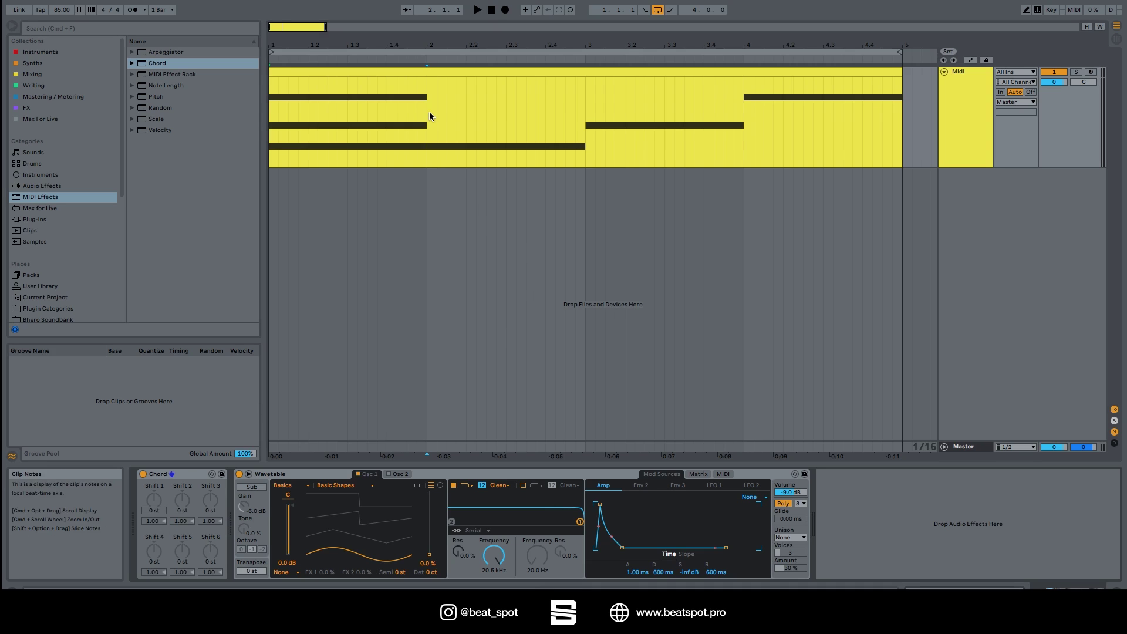
{"action": "key", "text": "space"}
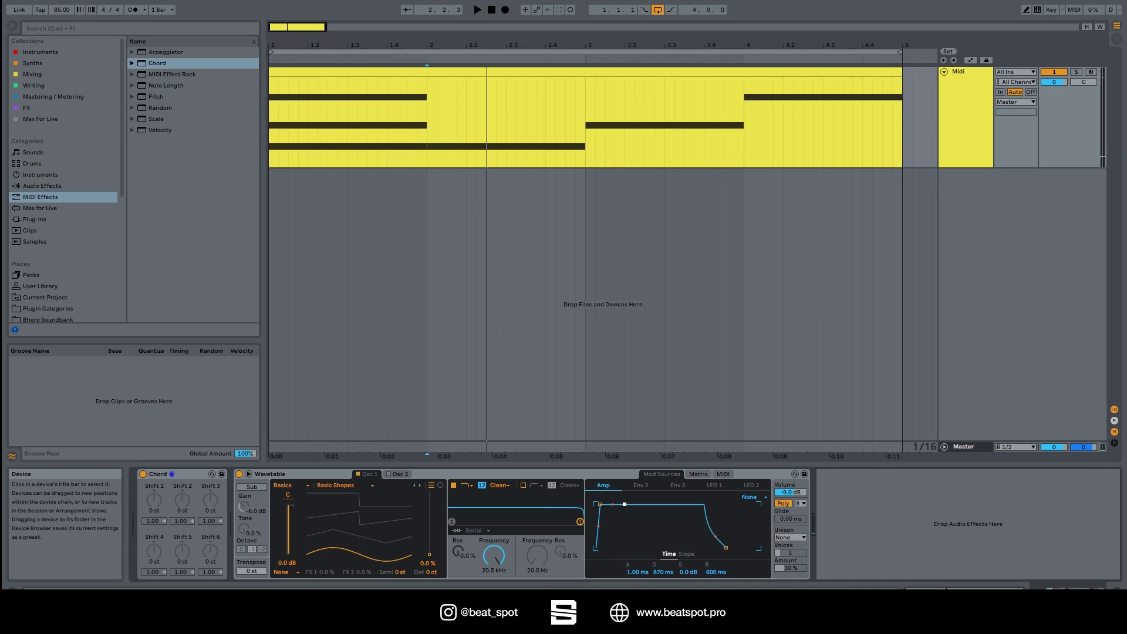
{"action": "key", "text": "space"}
{"action": "key", "text": "space"}
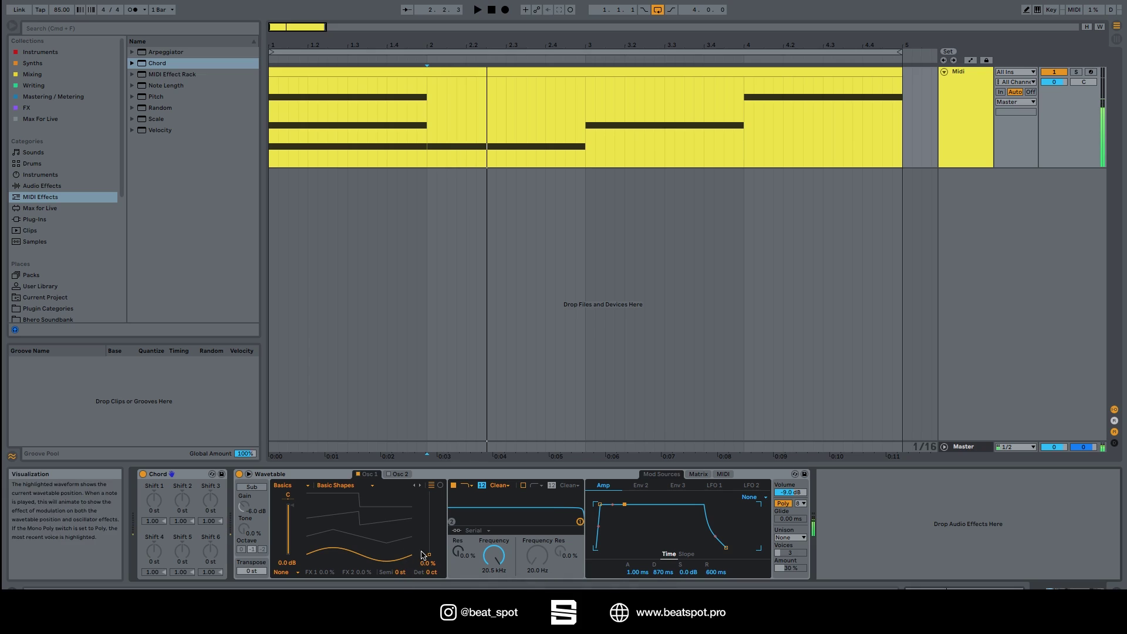
Set oscillator 1's wave position to 67% for a saw-like shape and audition the sound
{"action": "left_click_drag", "start_coordinate": [425, 555], "coordinate": [427, 512]}
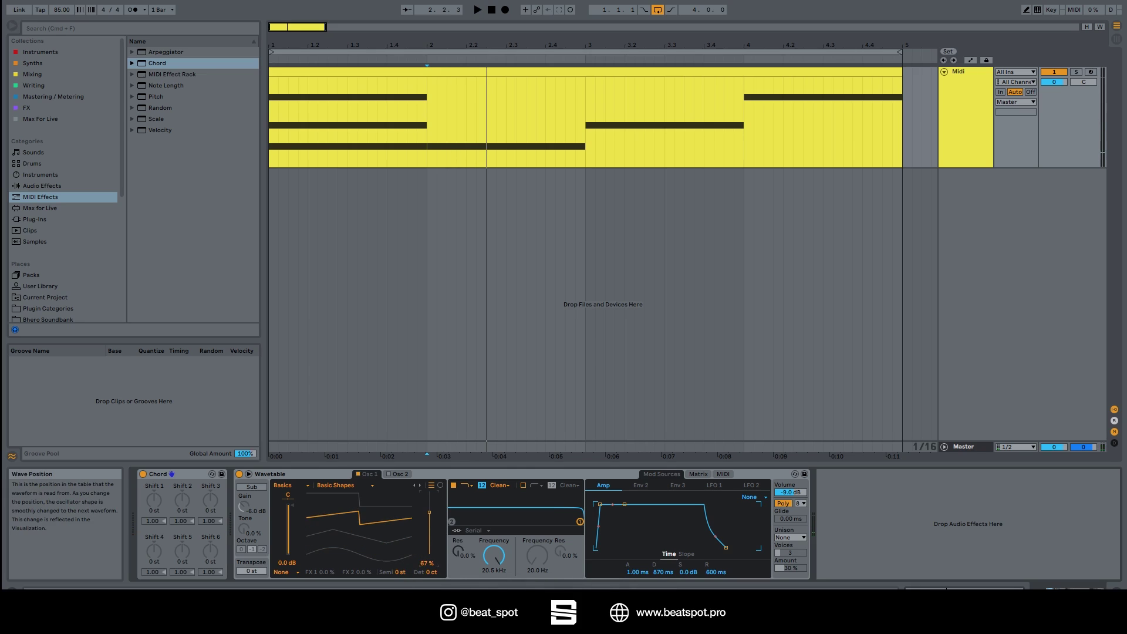
{"action": "key", "text": "space"}
{"action": "key", "text": "space"}
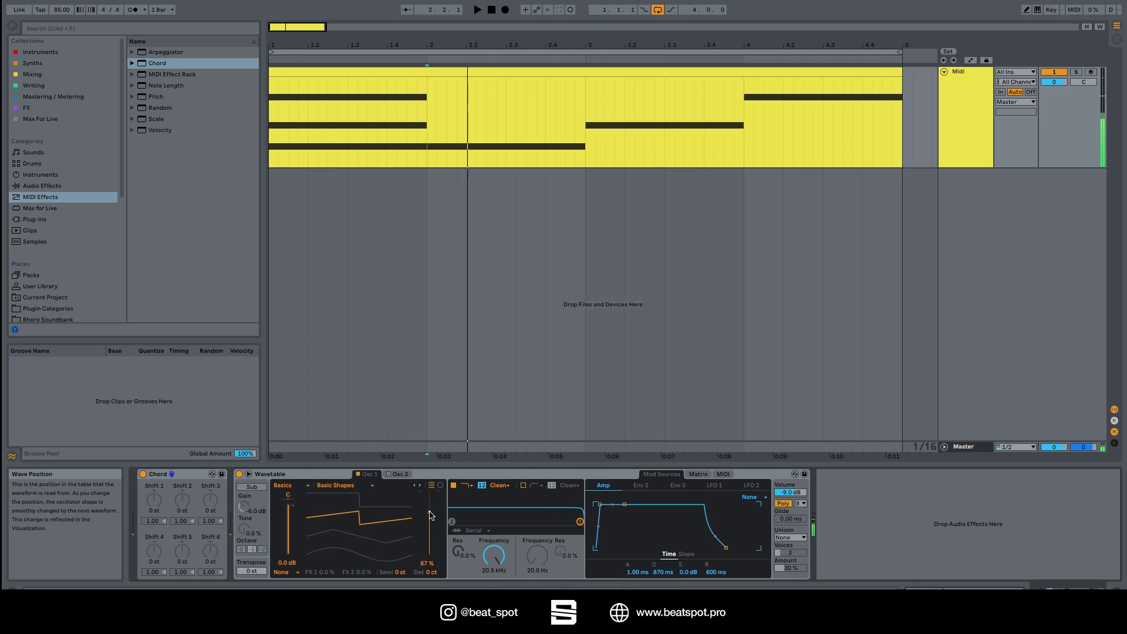
{"action": "key", "text": "space"}
{"action": "key", "text": "space"}
Set Shift 1 of the Chord device to +3 st and audition the resulting interval
{"action": "left_click_drag", "start_coordinate": [153, 499], "coordinate": [154, 496]}
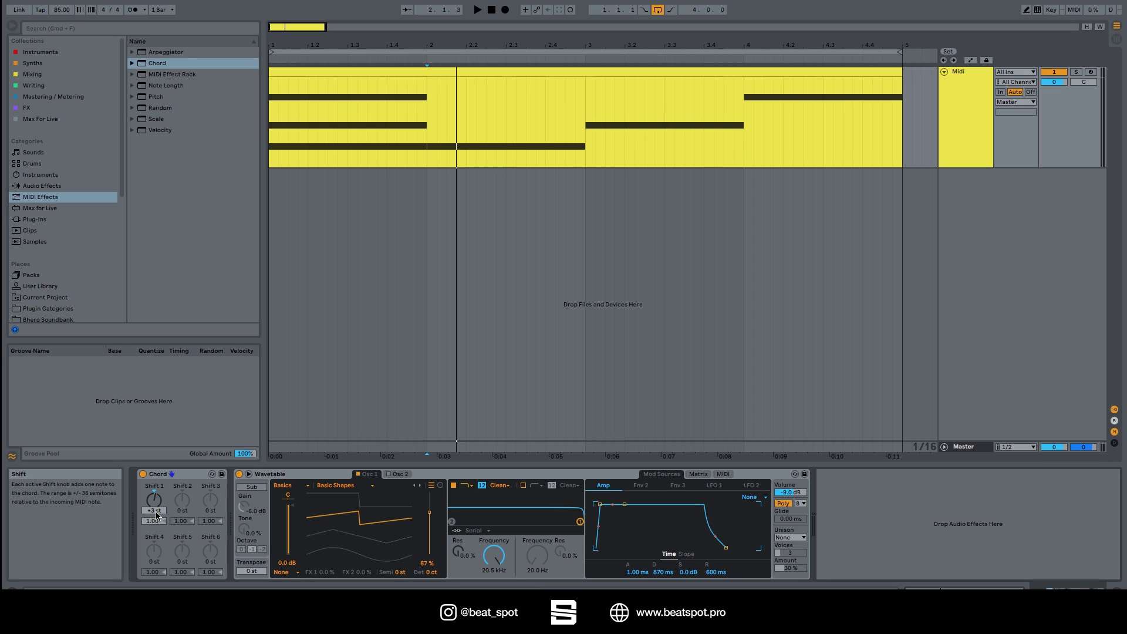
{"action": "key", "text": "space"}
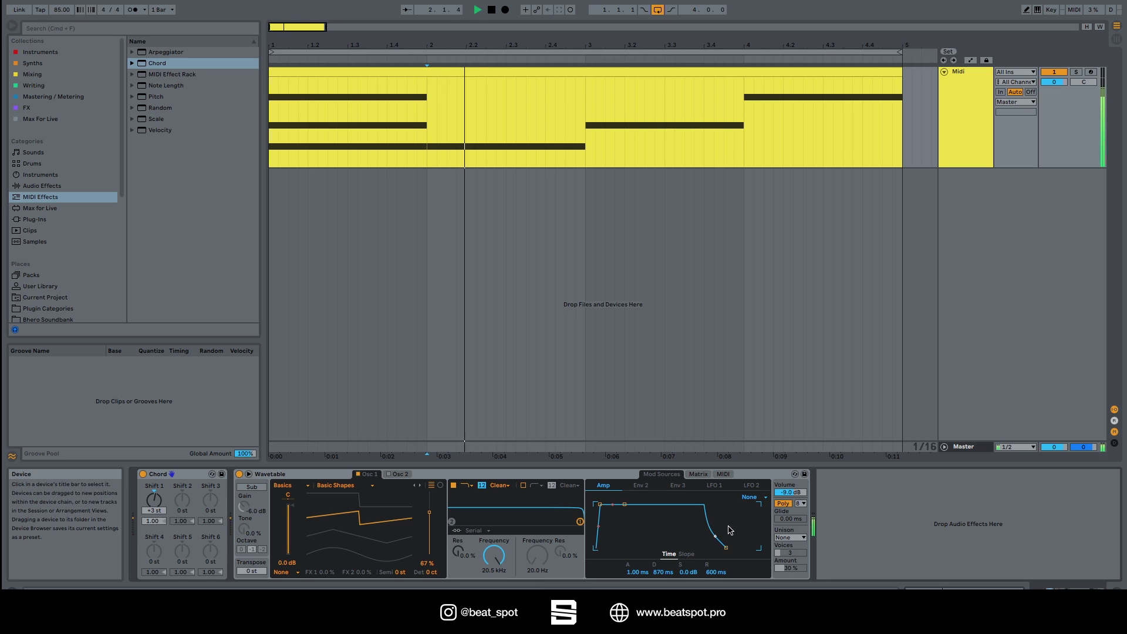
{"action": "key", "text": "space"}
Turn on Classic unison in Wavetable with 6 voices and audition the sound from bar 2
{"action": "left_click", "coordinate": [791, 538]}
{"action": "left_click", "coordinate": [795, 562]}
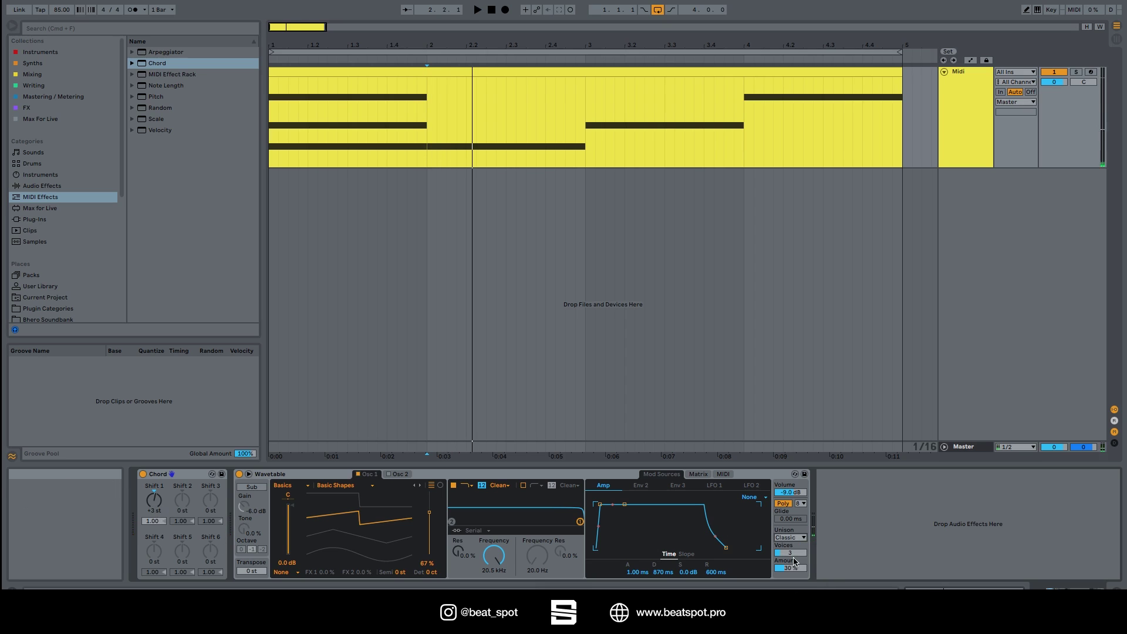
{"action": "key", "text": "space"}
{"action": "left_click_drag", "start_coordinate": [791, 553], "coordinate": [791, 539]}
{"action": "key", "text": "space"}
{"action": "key", "text": "space"}
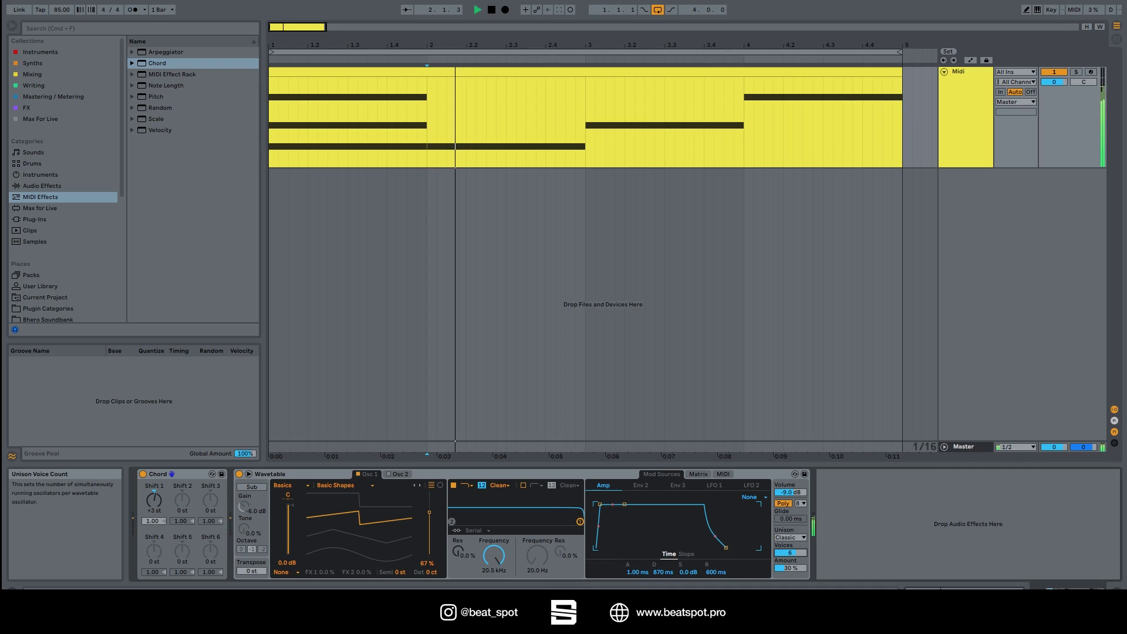
Lower the unison amount to 18%, try fewer voices, and settle on 6 voices while auditioning
{"action": "key", "text": "space"}
{"action": "key", "text": "space"}
{"action": "left_click_drag", "start_coordinate": [791, 552], "coordinate": [790, 562]}
{"action": "key", "text": "space"}
{"action": "left_click_drag", "start_coordinate": [790, 568], "coordinate": [791, 610]}
{"action": "key", "text": "space"}
{"action": "key", "text": "space"}
{"action": "key", "text": "space"}
Set Shift 2 of the Chord device to +7 st and audition the three-note chord
{"action": "key", "text": "space"}
{"action": "left_click_drag", "start_coordinate": [792, 553], "coordinate": [792, 542]}
{"action": "key", "text": "space"}
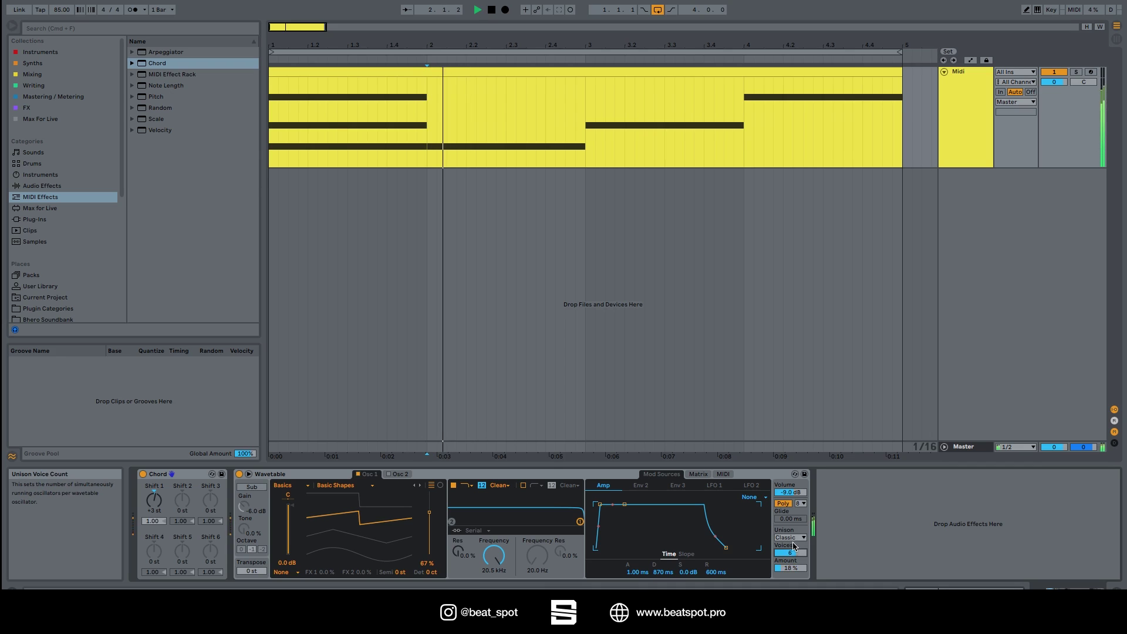
{"action": "key", "text": "space"}
{"action": "key", "text": "space"}
{"action": "left_click_drag", "start_coordinate": [182, 500], "coordinate": [182, 489]}
{"action": "key", "text": "space"}
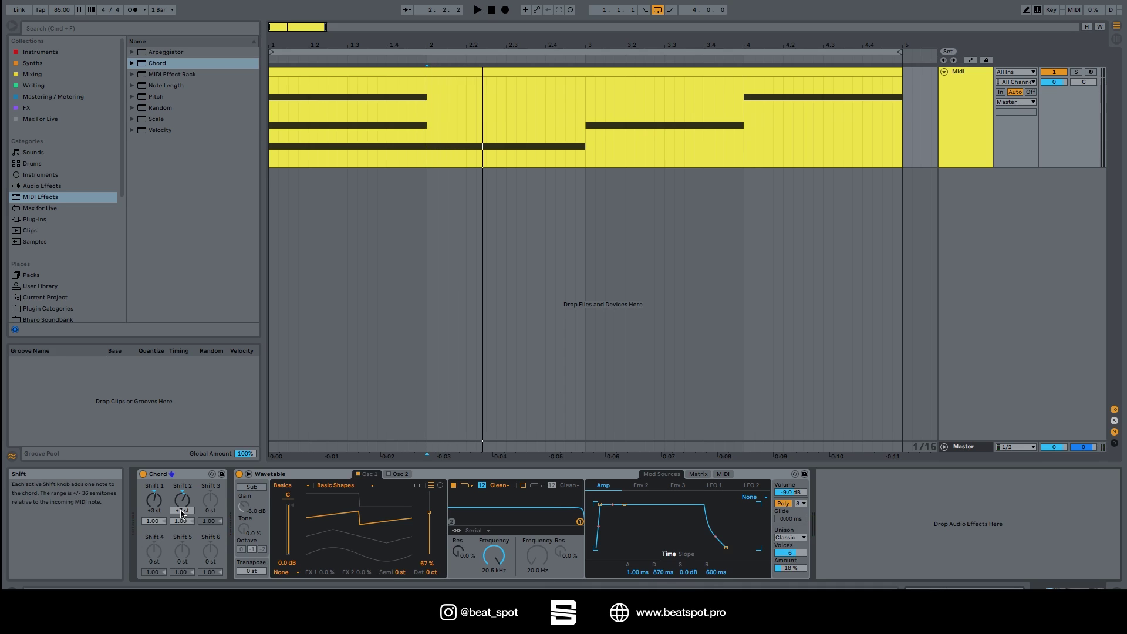
{"action": "key", "text": "space"}
{"action": "key", "text": "space"}
{"action": "key", "text": "space"}
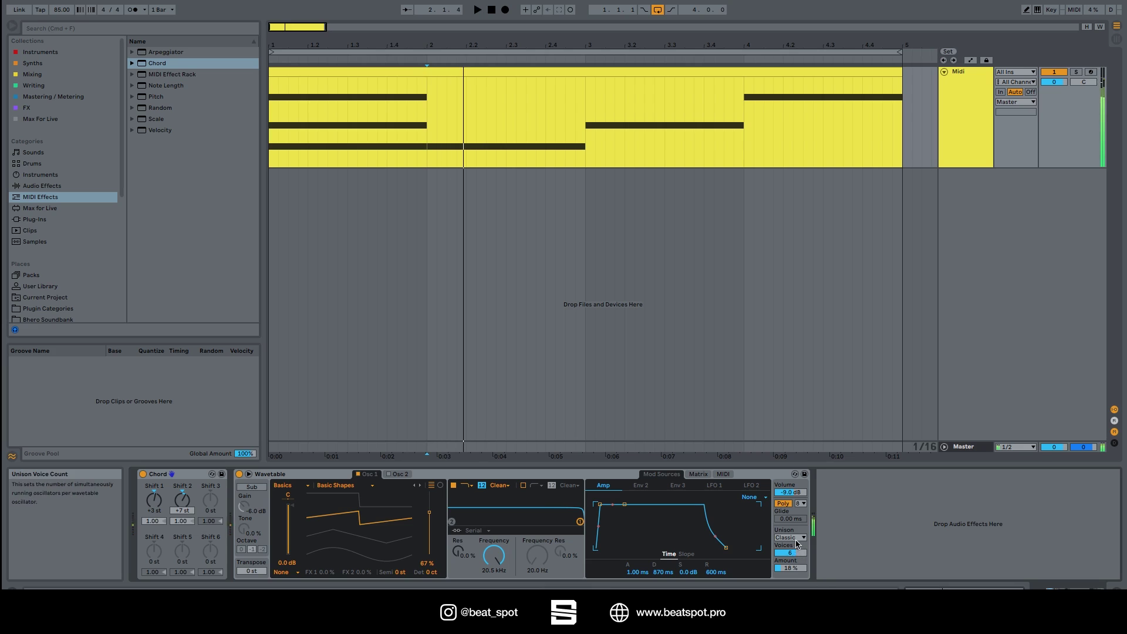
Compare the Shimmer and Noise unison modes during playback and choose Shimmer
{"action": "left_click", "coordinate": [789, 538]}
{"action": "left_click", "coordinate": [788, 564]}
{"action": "left_click", "coordinate": [790, 538]}
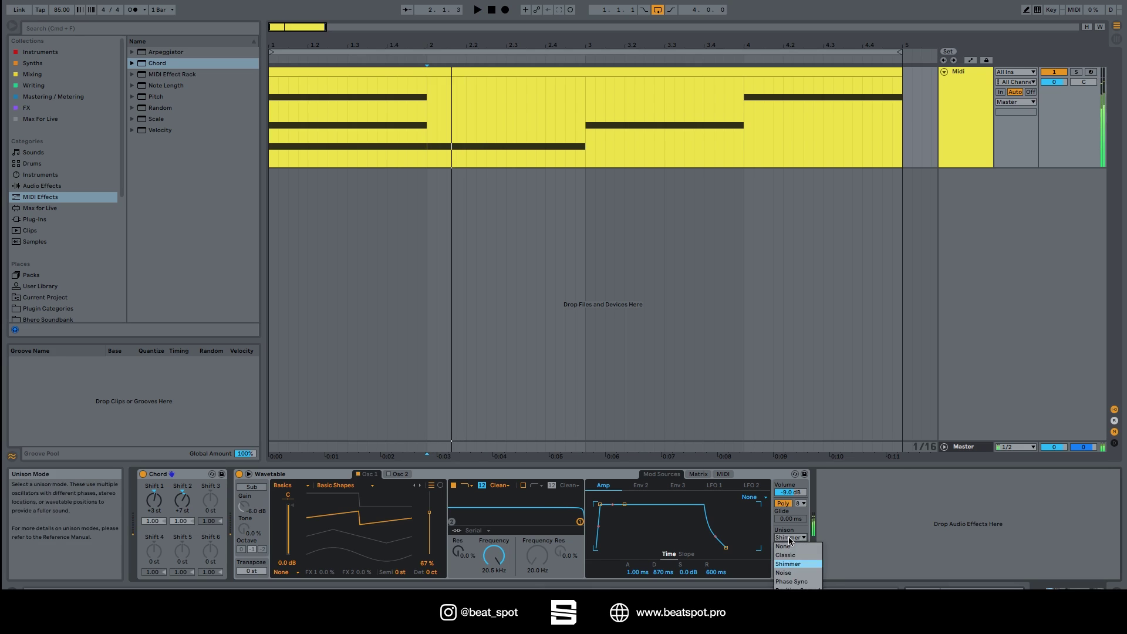
{"action": "left_click", "coordinate": [797, 572]}
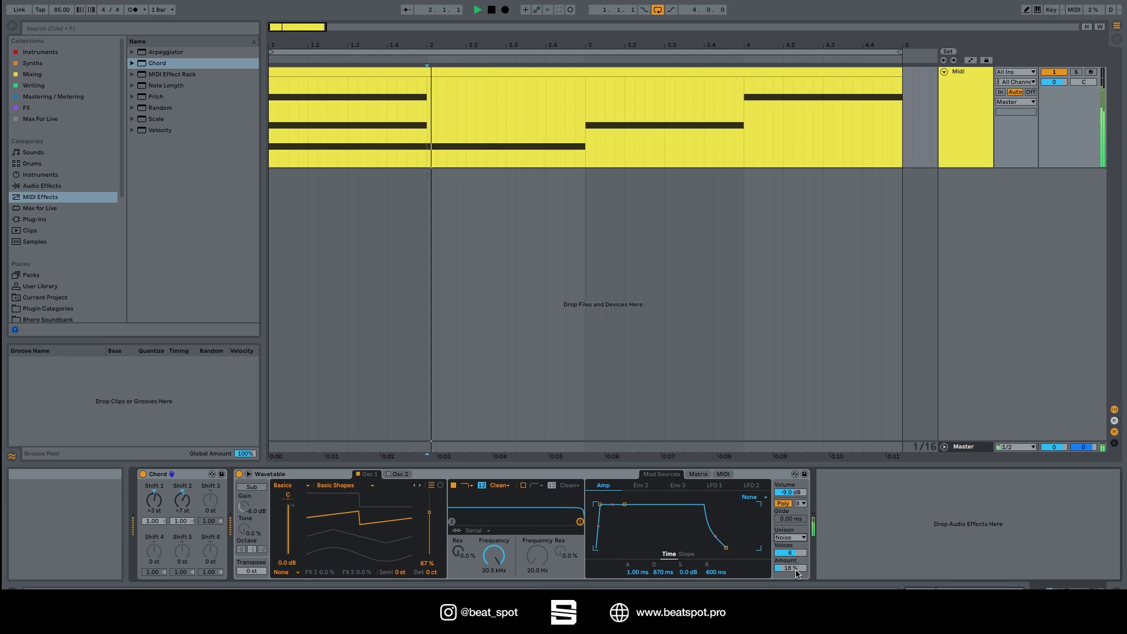
{"action": "left_click", "coordinate": [790, 538]}
{"action": "left_click", "coordinate": [788, 564]}
Lower filter 1's frequency to 1.05 kHz with 14% resonance and audition the filtered chord
{"action": "mouse_move", "coordinate": [494, 554]}
{"action": "left_mouse_down"}
{"action": "mouse_move", "coordinate": [493, 588]}
{"action": "mouse_move", "coordinate": [453, 544]}
{"action": "left_mouse_up"}
{"action": "key", "text": "space"}
{"action": "key", "text": "space"}
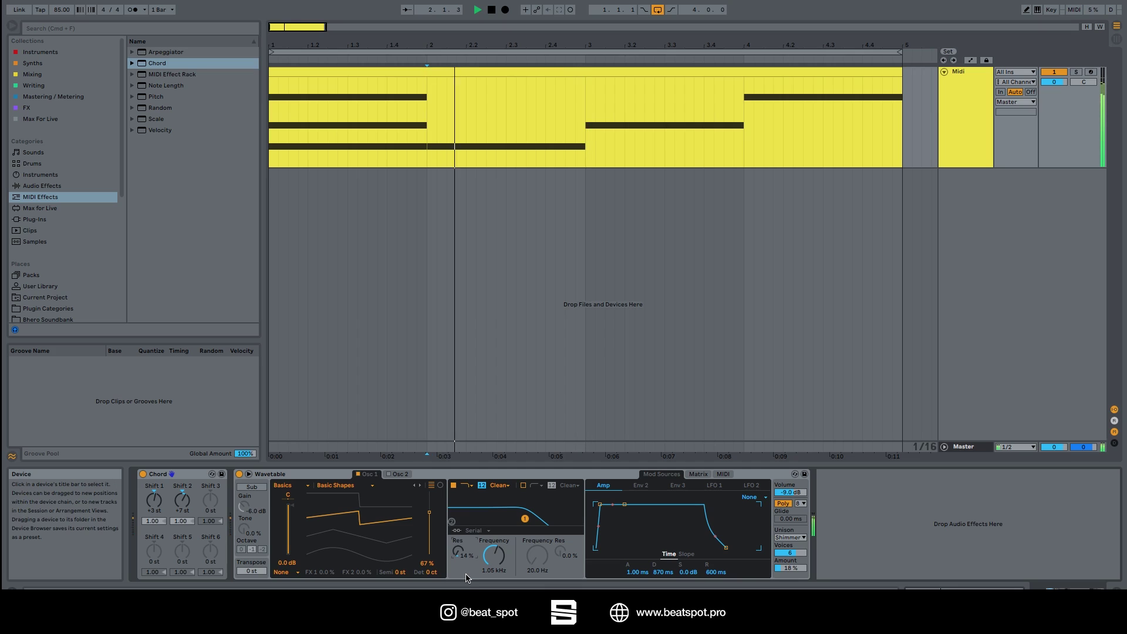
{"action": "key", "text": "space"}
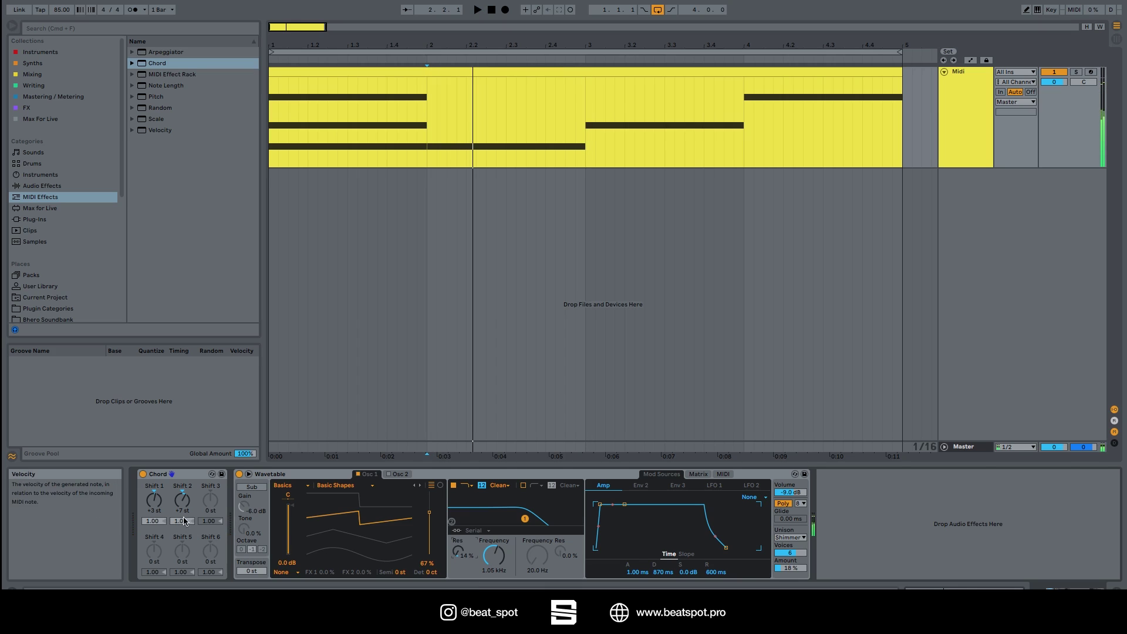
Try Shift 3 of the Chord device at +11 st, undo it, and play the clip
{"action": "left_click_drag", "start_coordinate": [210, 510], "coordinate": [210, 489]}
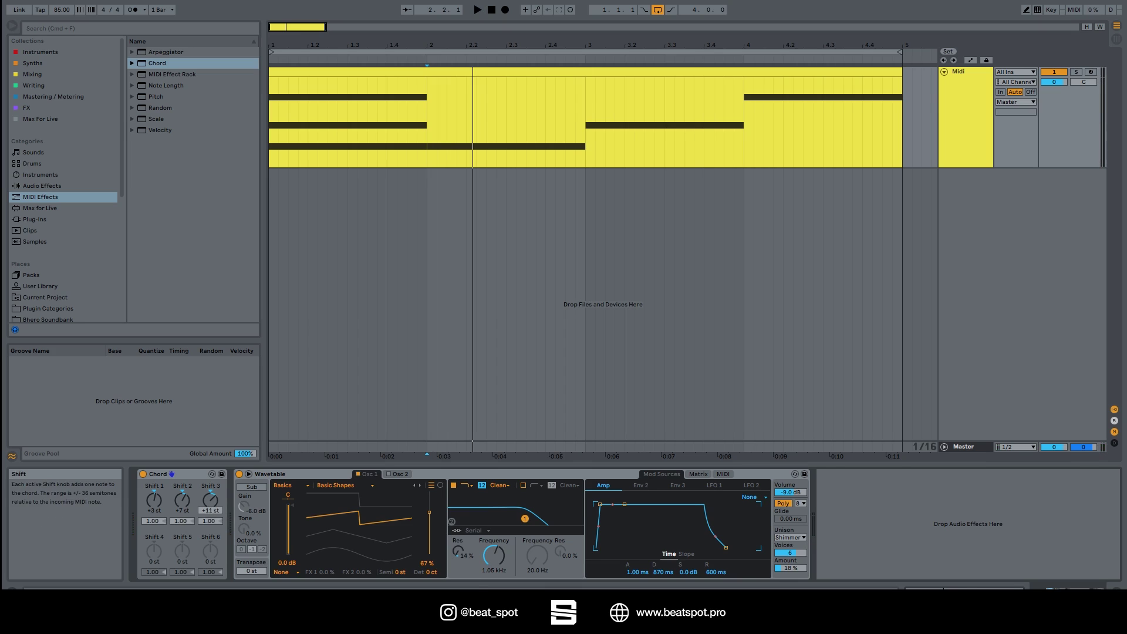
{"action": "key", "text": "super+z"}
{"action": "key", "text": "space"}
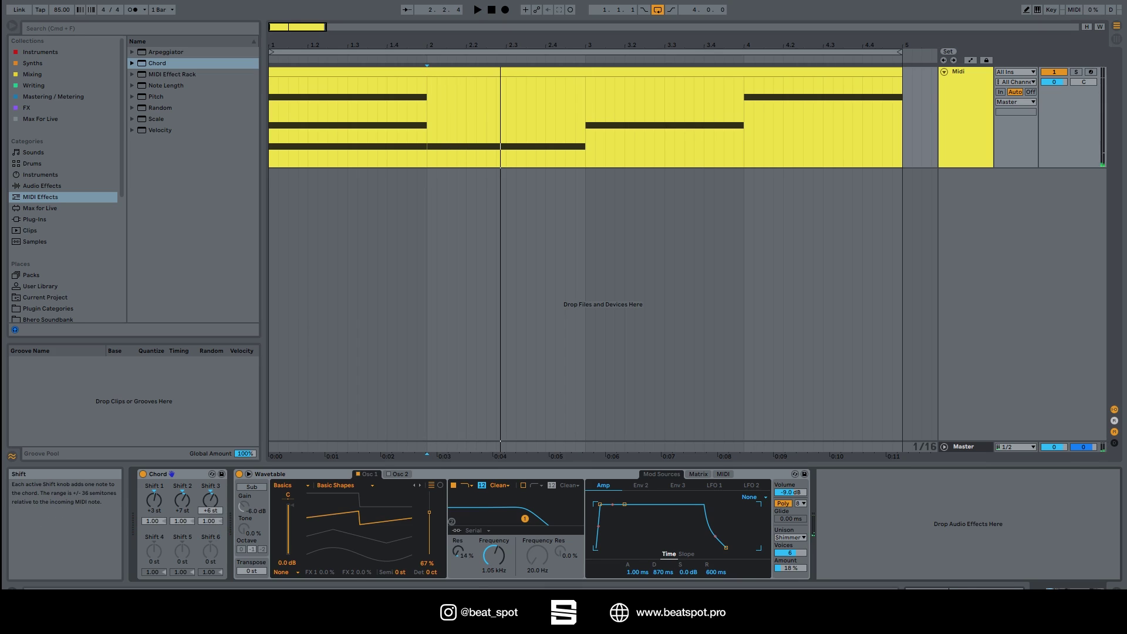
Try Shift 3 at +9 st as the fourth chord note and audition it
{"action": "mouse_move", "coordinate": [210, 499]}
{"action": "left_mouse_down"}
{"action": "mouse_move", "coordinate": [210, 513]}
{"action": "mouse_move", "coordinate": [210, 495]}
{"action": "left_mouse_up"}
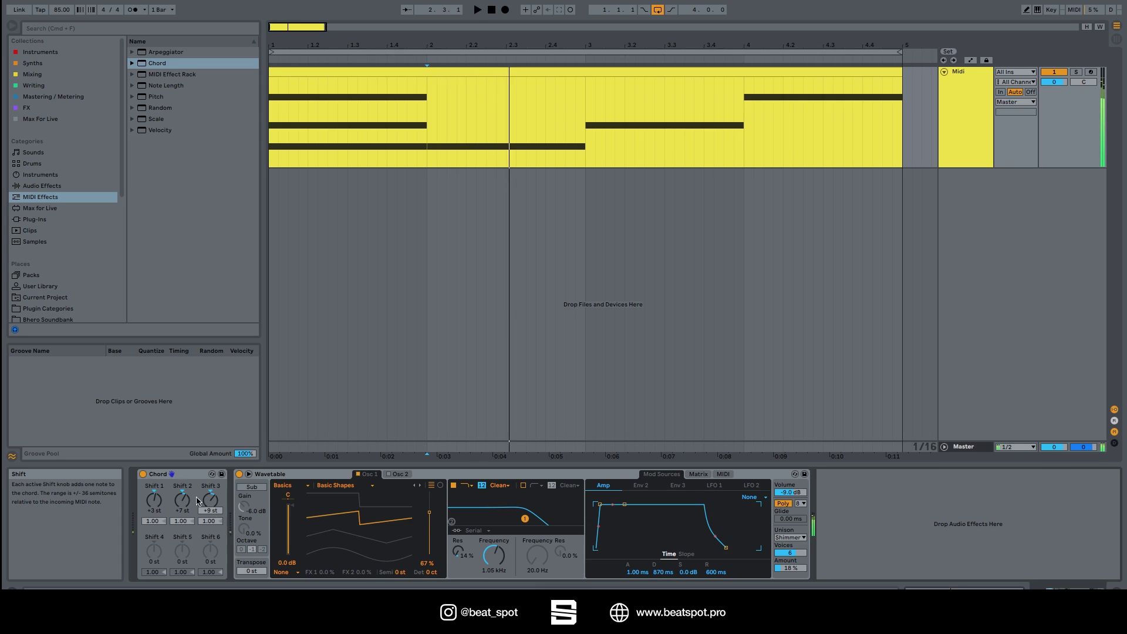
{"action": "key", "text": "space"}
Try adding another chord note with Shift 4 at +11 st and audition it
{"action": "key", "text": "space"}
{"action": "key", "text": "space"}
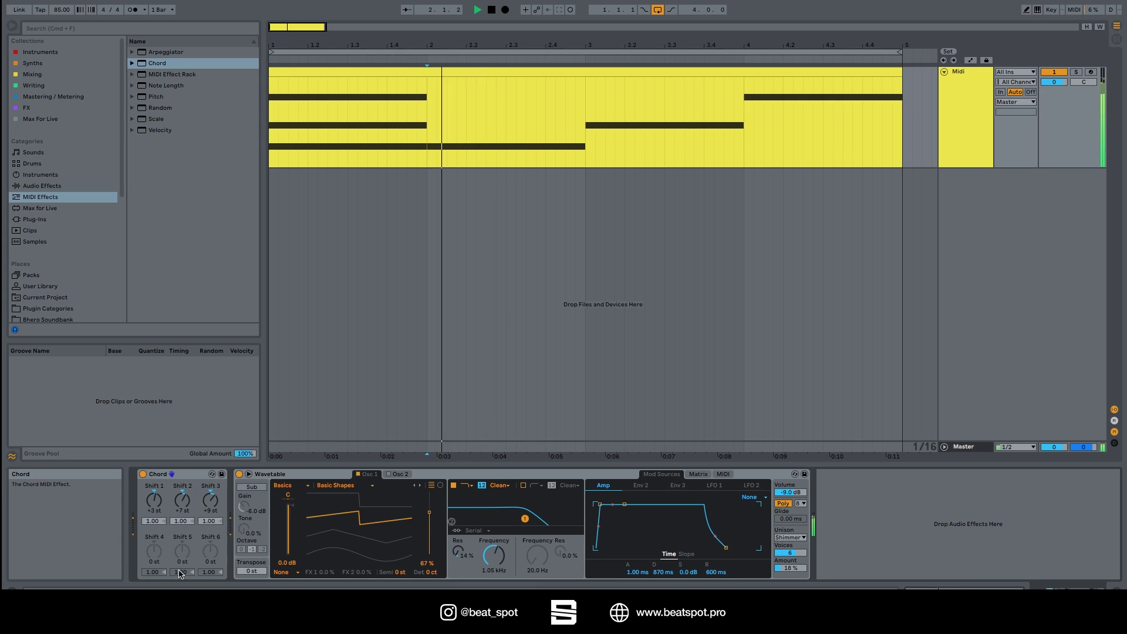
{"action": "left_click_drag", "start_coordinate": [154, 553], "coordinate": [154, 532]}
{"action": "key", "text": "space"}
{"action": "key", "text": "space"}
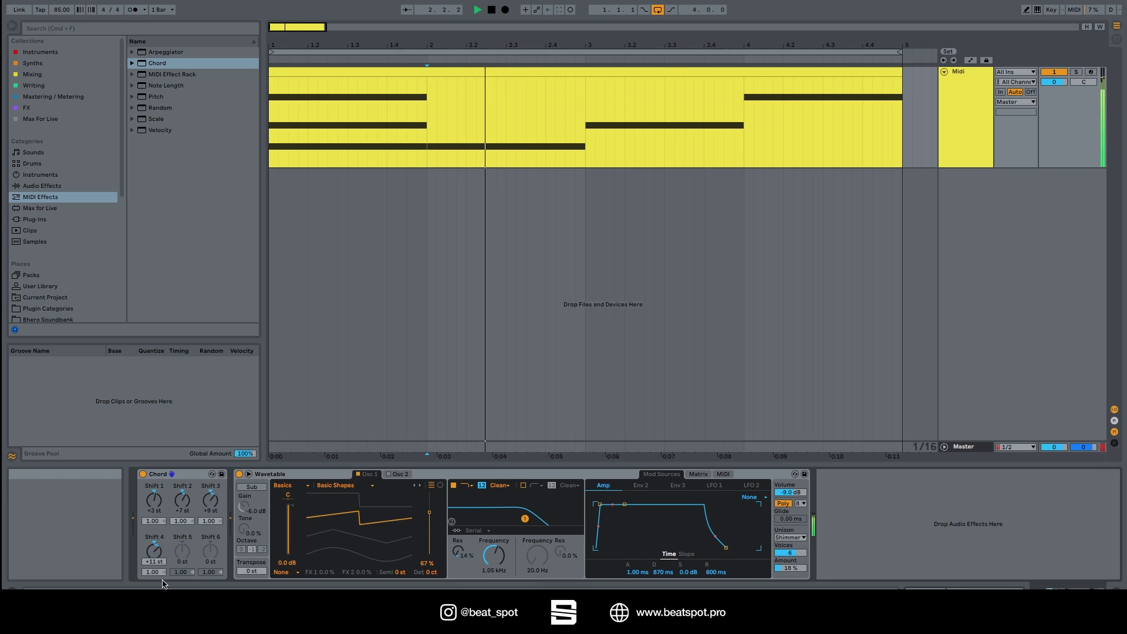
{"action": "key", "text": "space"}
{"action": "key", "text": "space"}
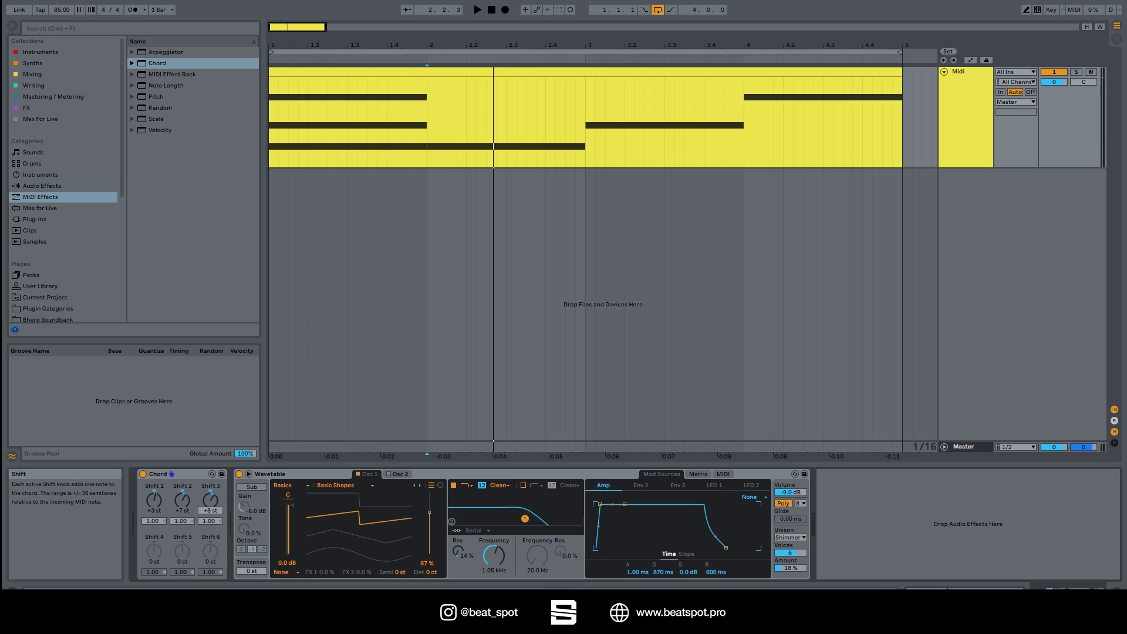
Set Shift 3 of the Chord device to +15 st while auditioning the chord
{"action": "left_click_drag", "start_coordinate": [210, 499], "coordinate": [210, 502]}
{"action": "key", "text": "space"}
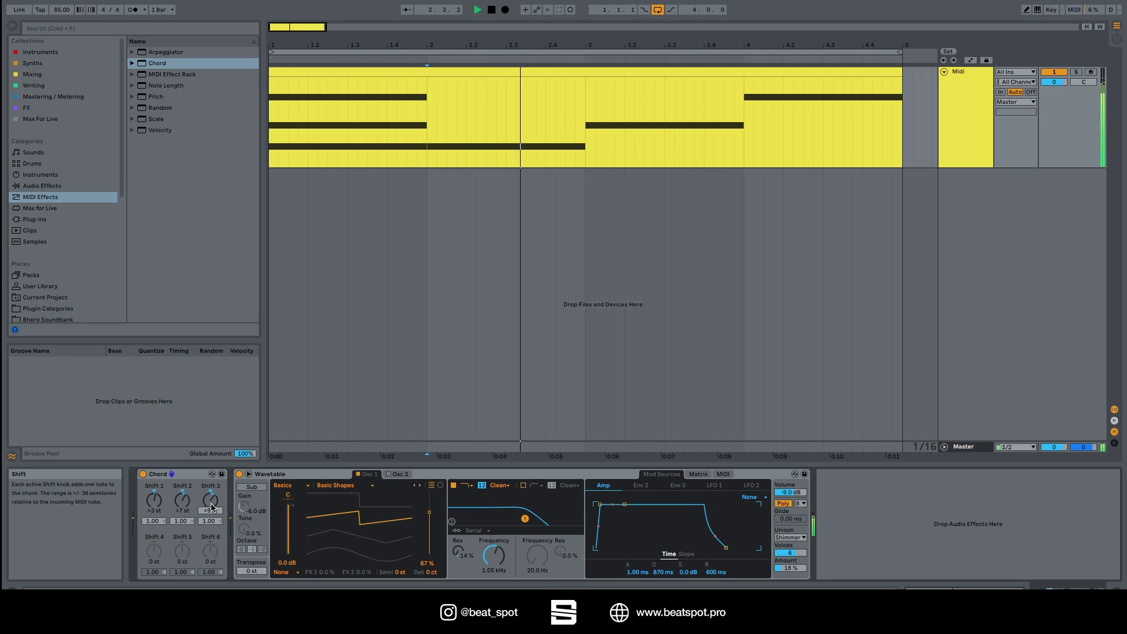
{"action": "left_click_drag", "start_coordinate": [211, 507], "coordinate": [211, 503]}
{"action": "key", "text": "space"}
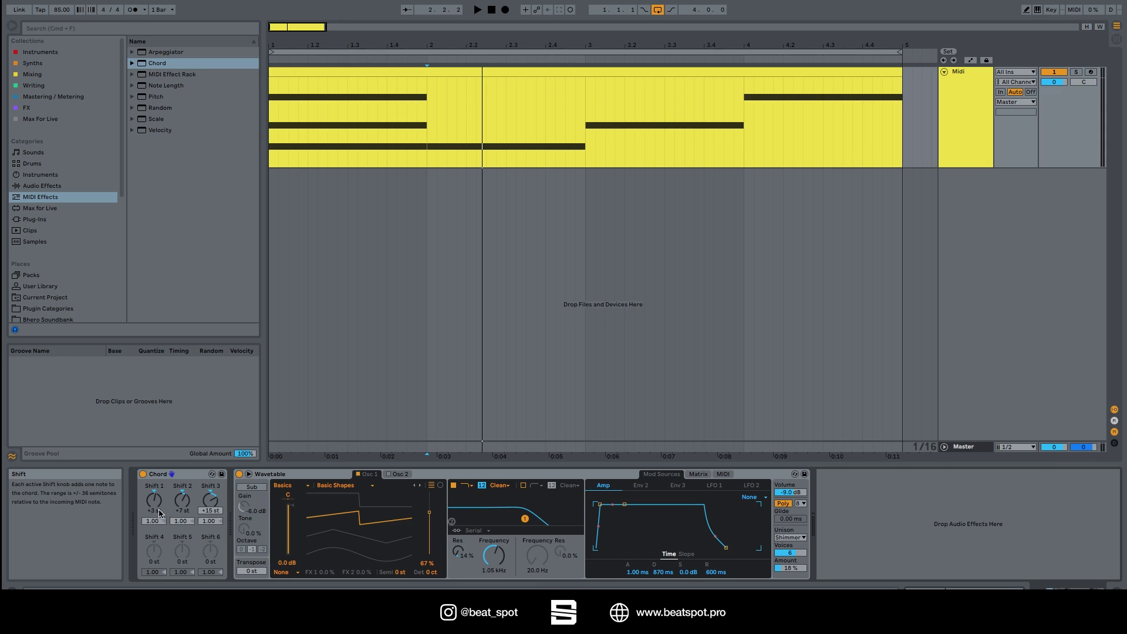
Audition the chord and set Shift 4 of the Chord device to +19 st
{"action": "key", "text": "space"}
{"action": "key", "text": "space"}
{"action": "left_click_drag", "start_coordinate": [154, 552], "coordinate": [154, 517]}
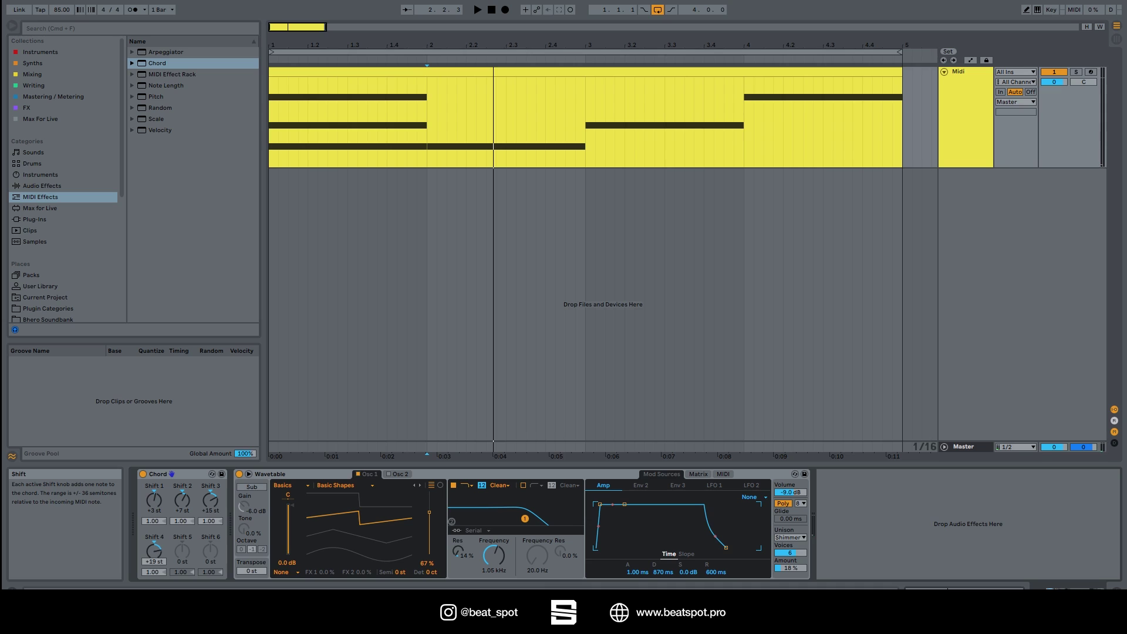
Lower filter 1's frequency to 265 Hz during playback and compare the sound with the Chord device off and on
{"action": "key", "text": "space"}
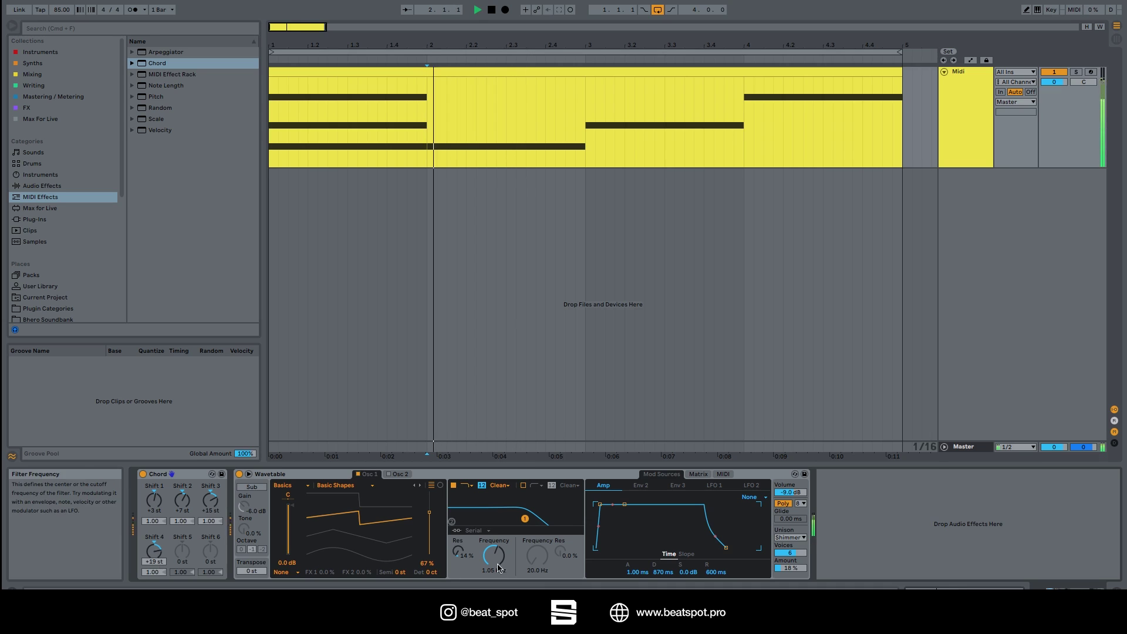
{"action": "left_click_drag", "start_coordinate": [498, 567], "coordinate": [498, 587]}
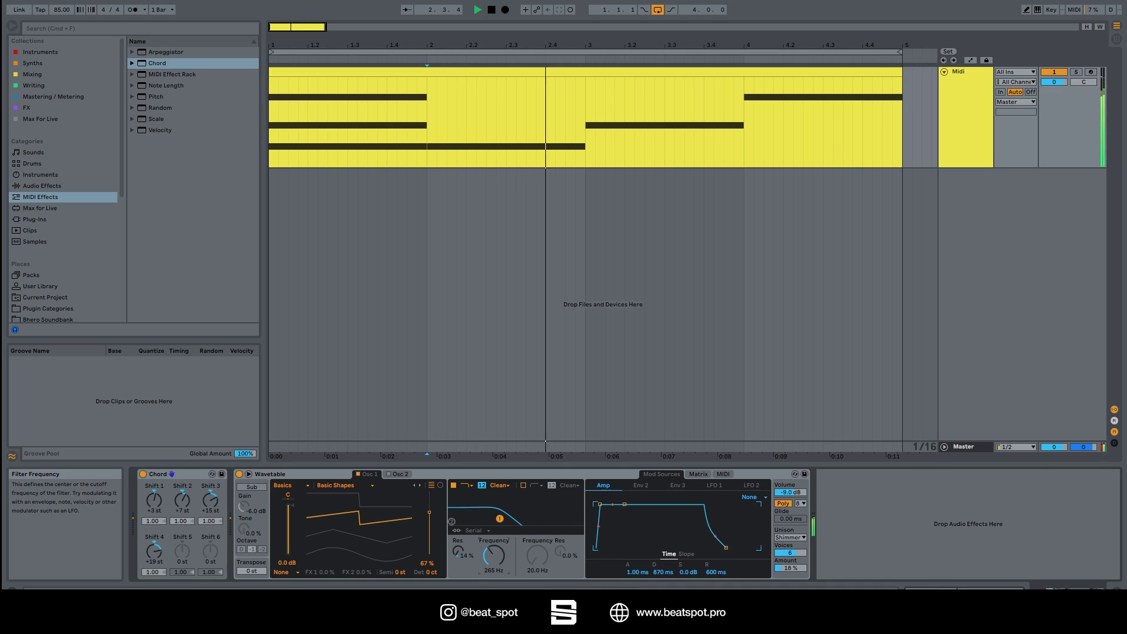
{"action": "left_click", "coordinate": [143, 474]}
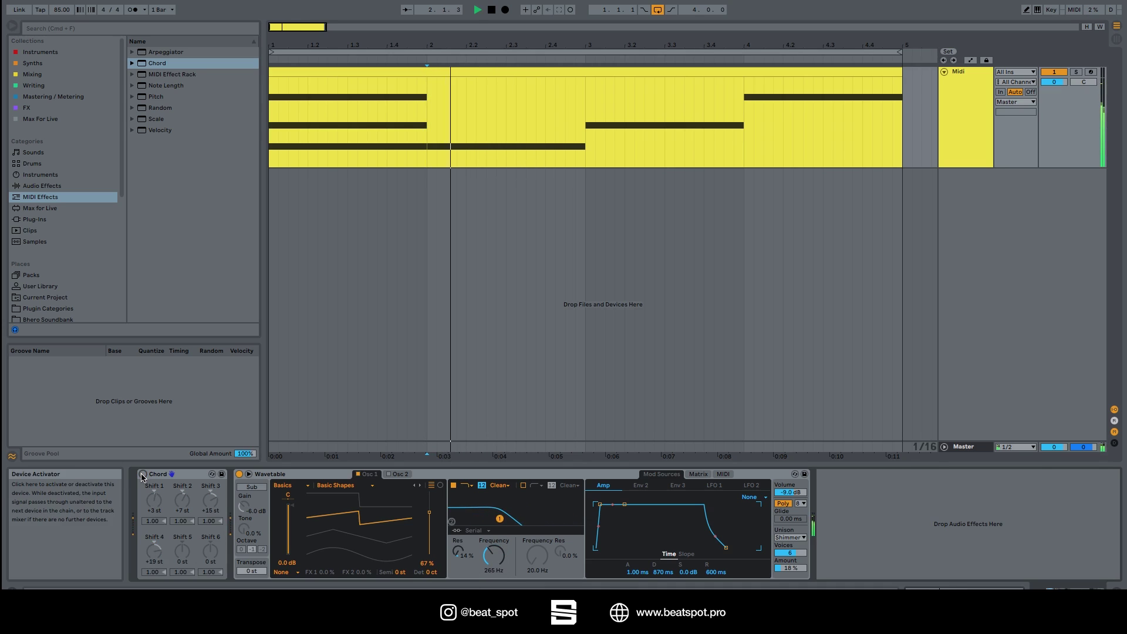
{"action": "left_click", "coordinate": [142, 474]}
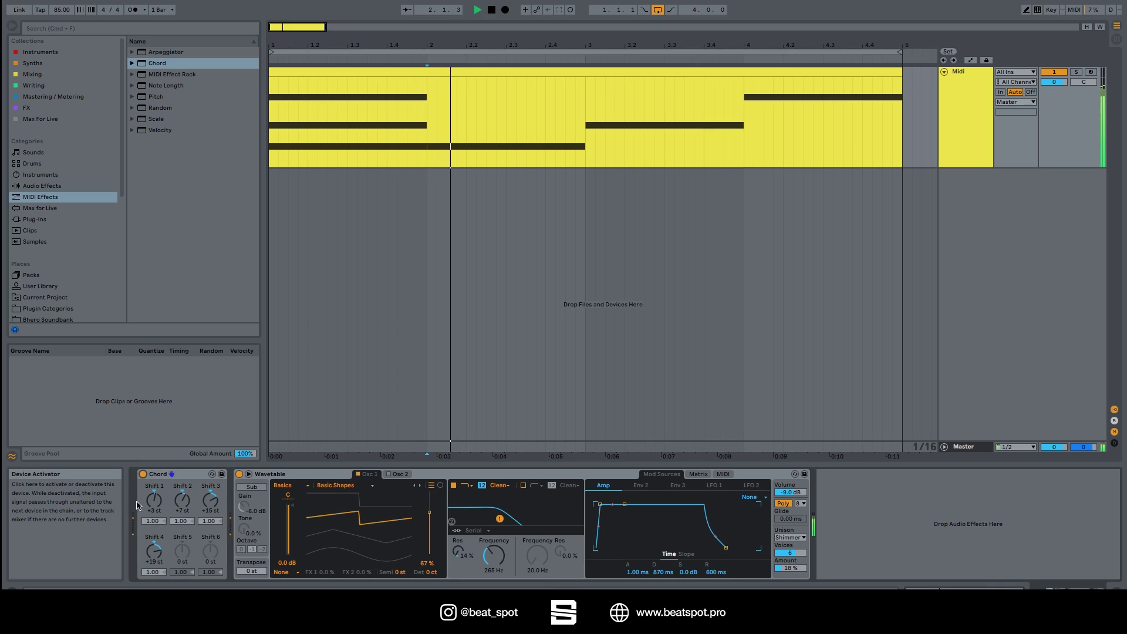
{"action": "key", "text": "space"}
{"action": "key", "text": "space"}
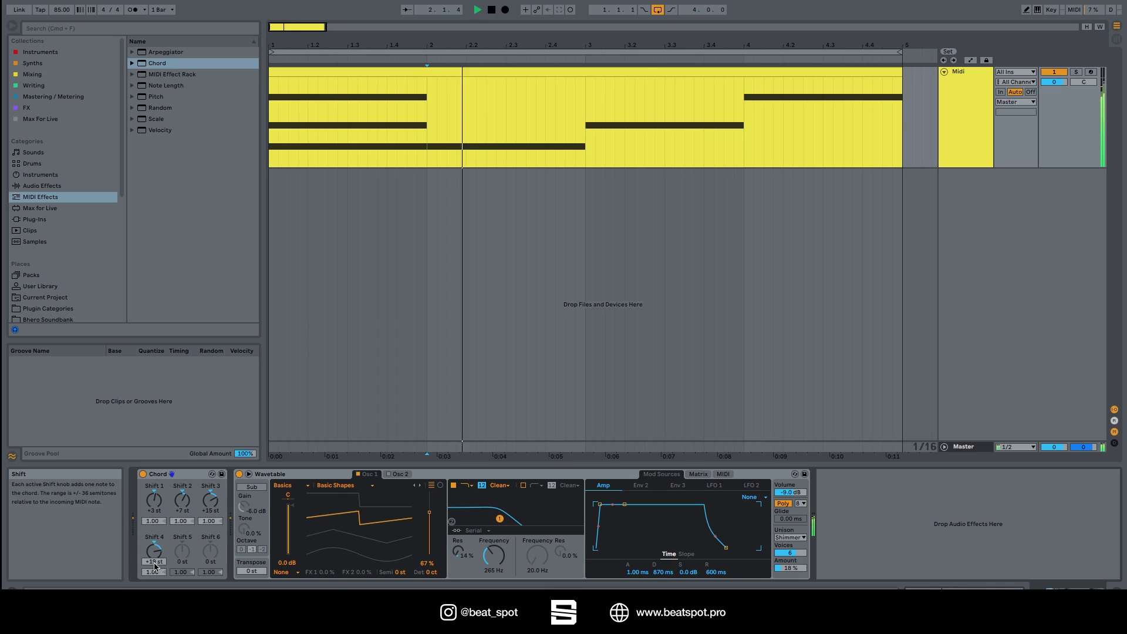
Reset Shift 4, Shift 3, Shift 2 and Shift 1 of the Chord device to 0 st, checking the sound in between
{"action": "key", "text": "space"}
{"action": "double_click", "coordinate": [153, 563]}
{"action": "key", "text": "space"}
{"action": "left_click", "coordinate": [210, 510]}
{"action": "key", "text": "Delete"}
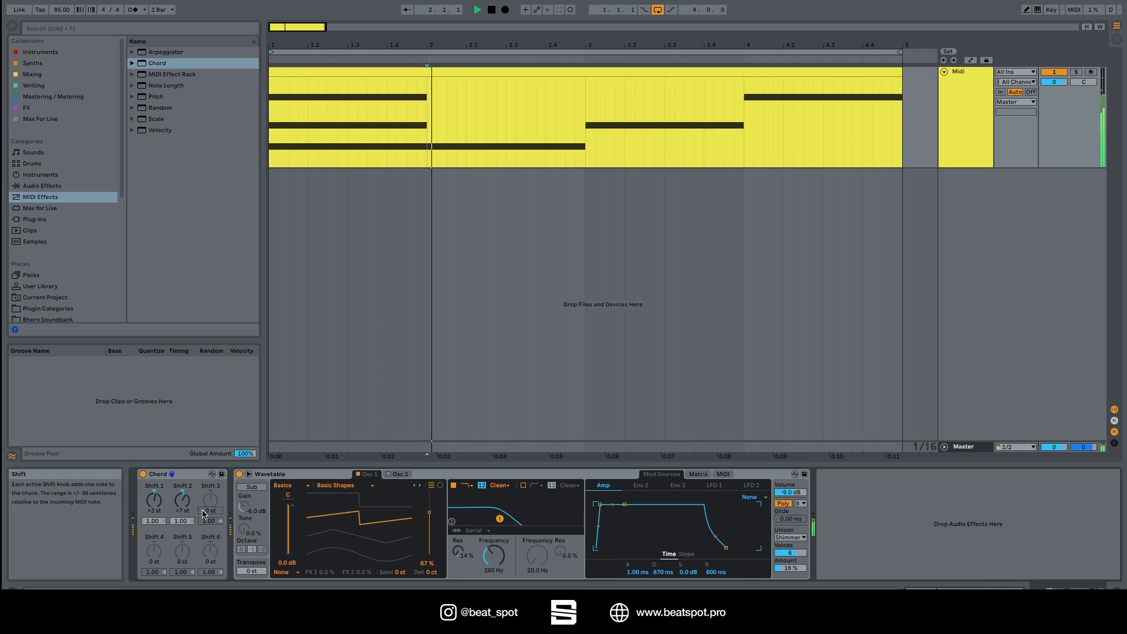
{"action": "left_click", "coordinate": [182, 511]}
{"action": "key", "text": "Delete"}
{"action": "left_click", "coordinate": [151, 512]}
{"action": "key", "text": "Delete"}
{"action": "key", "text": "space"}
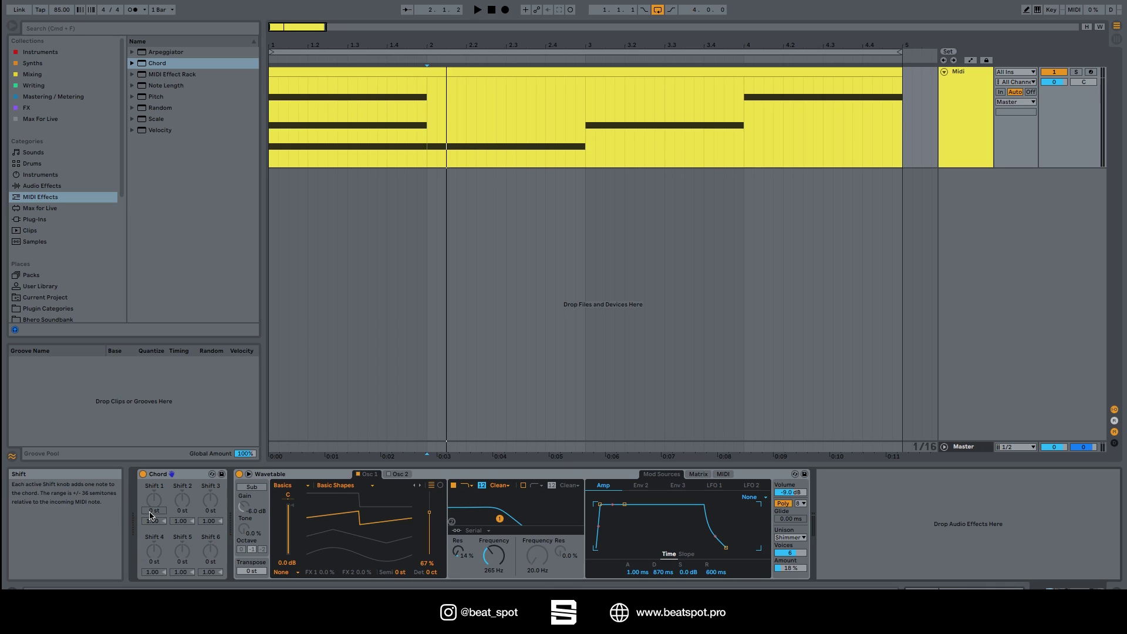